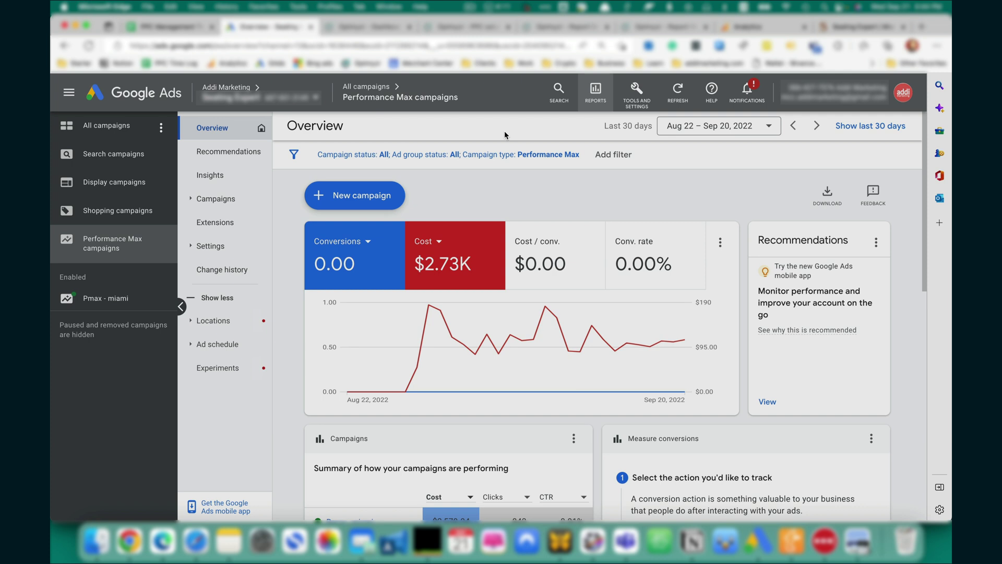
- Create a new dashboard under Reports > Dashboards named '% of Shopping ads in Pmax campaign'
click(596, 90)
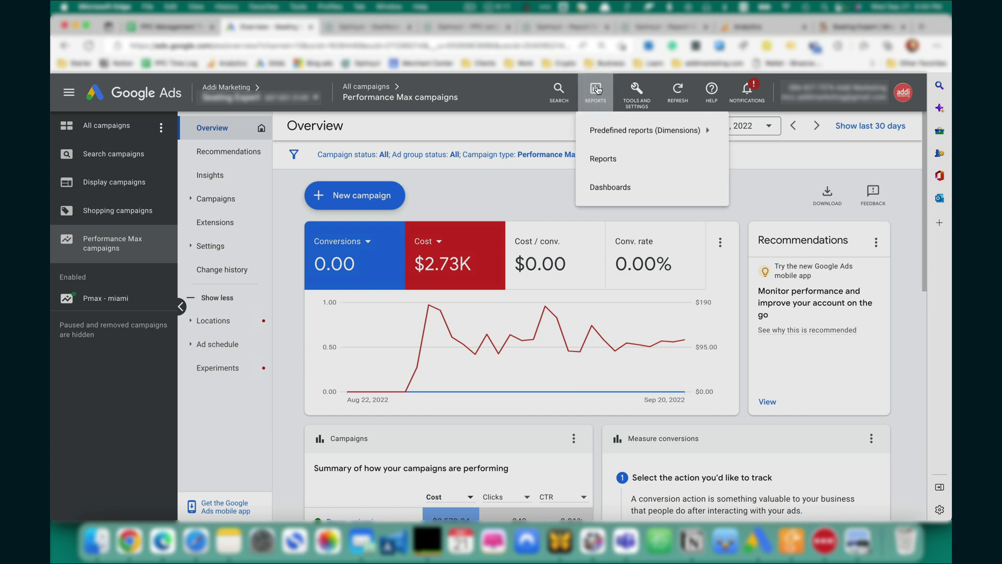
click(603, 188)
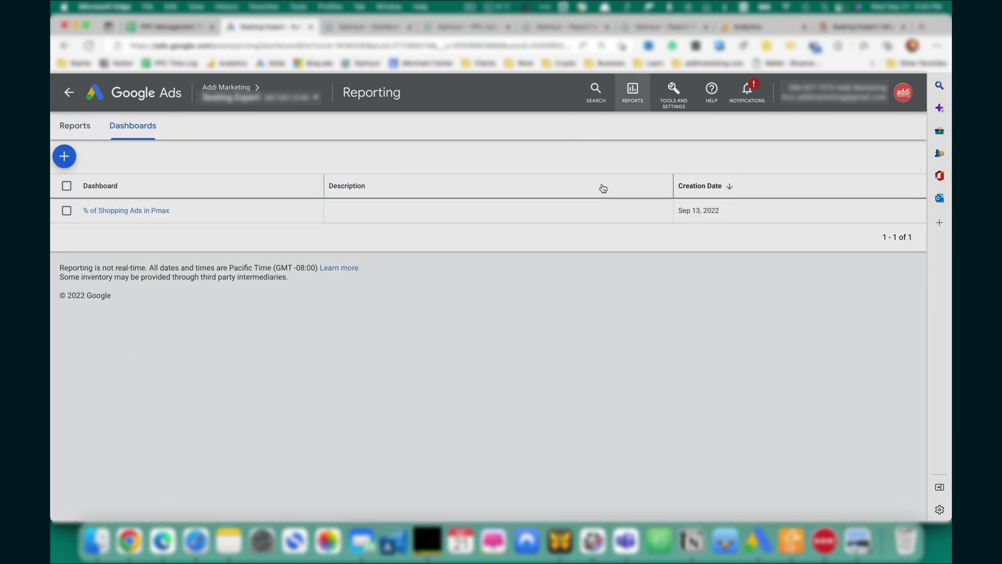
click(65, 156)
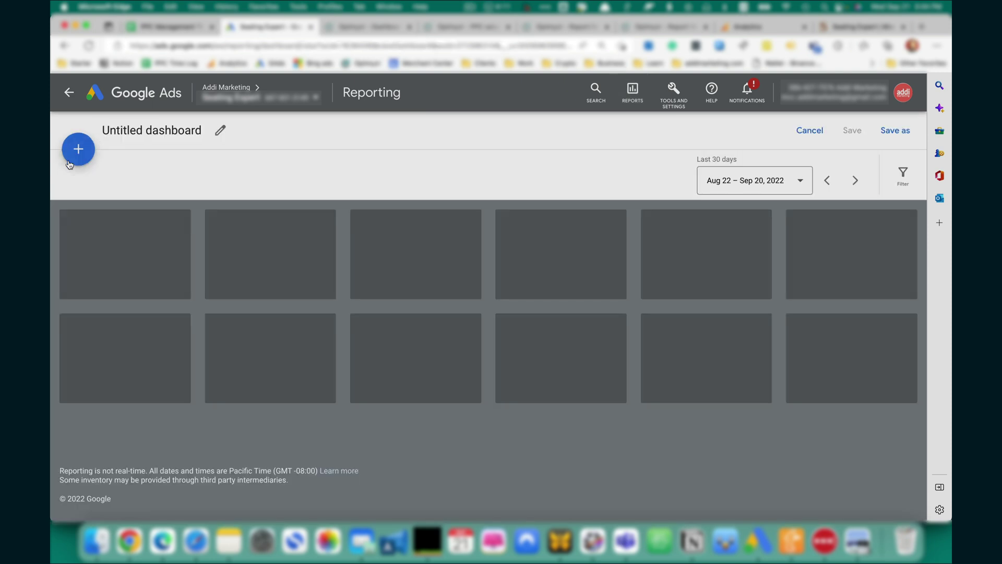
click(224, 128)
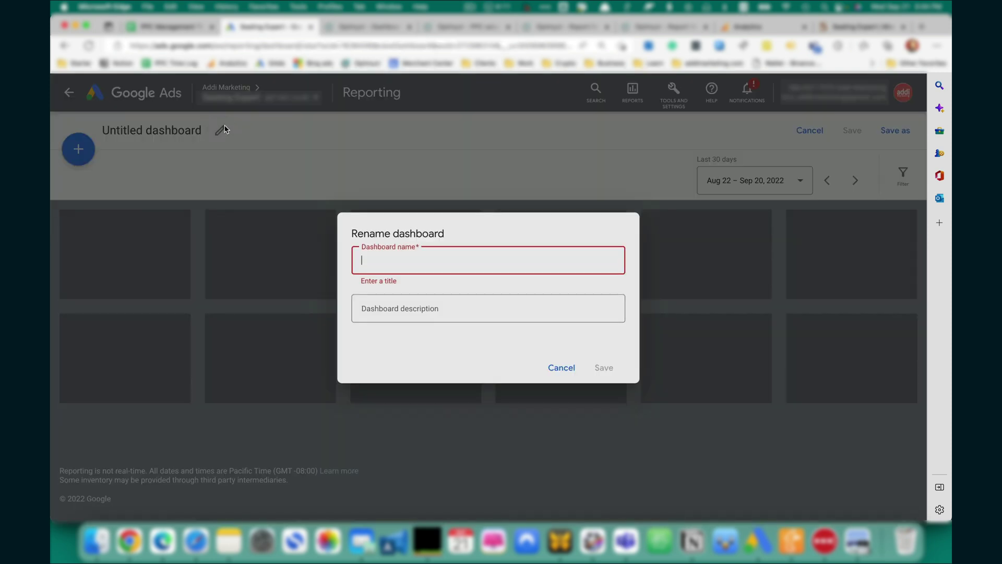
text(%)
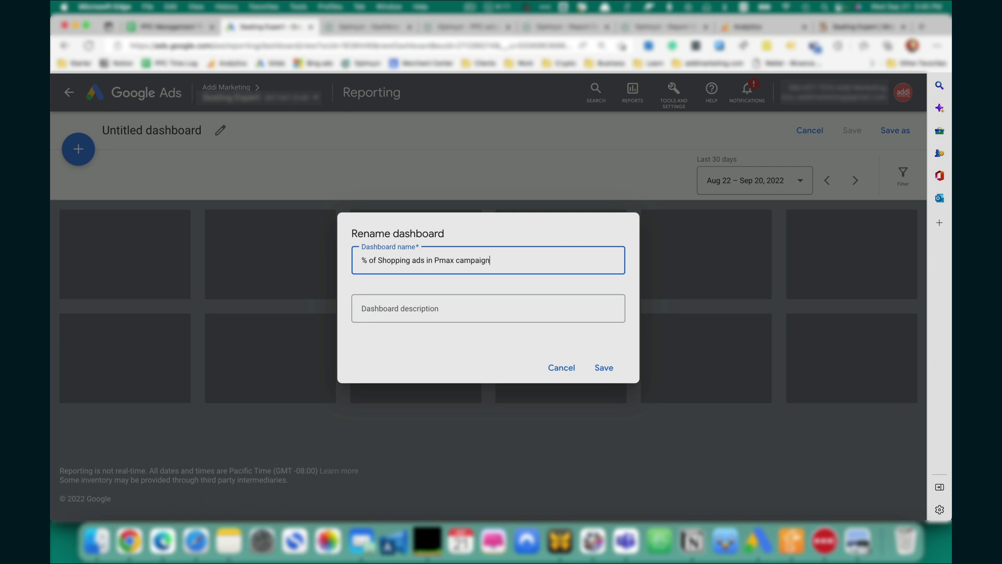
click(603, 369)
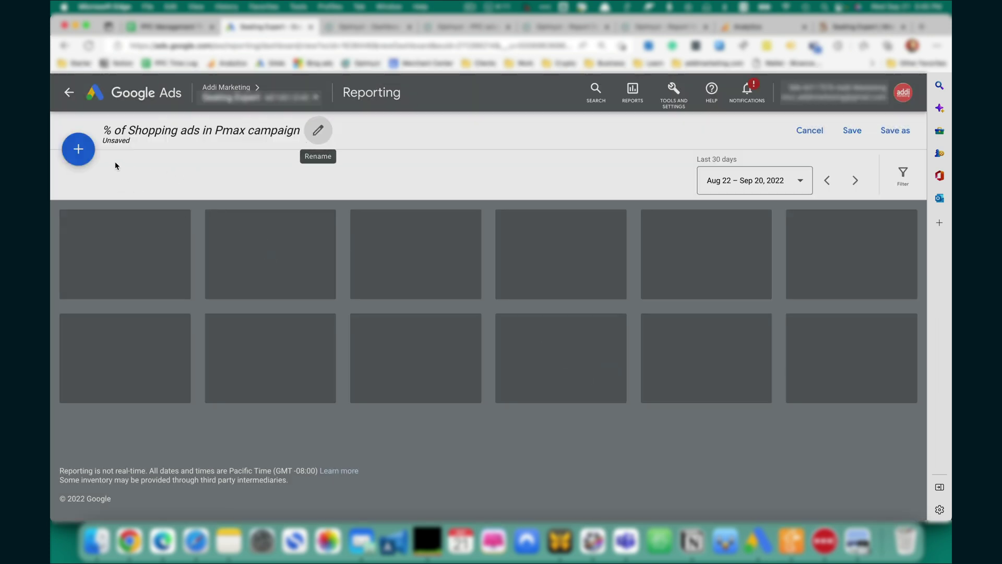
- Add the Campaign report as a table card and enlarge its tile to show more rows
click(78, 149)
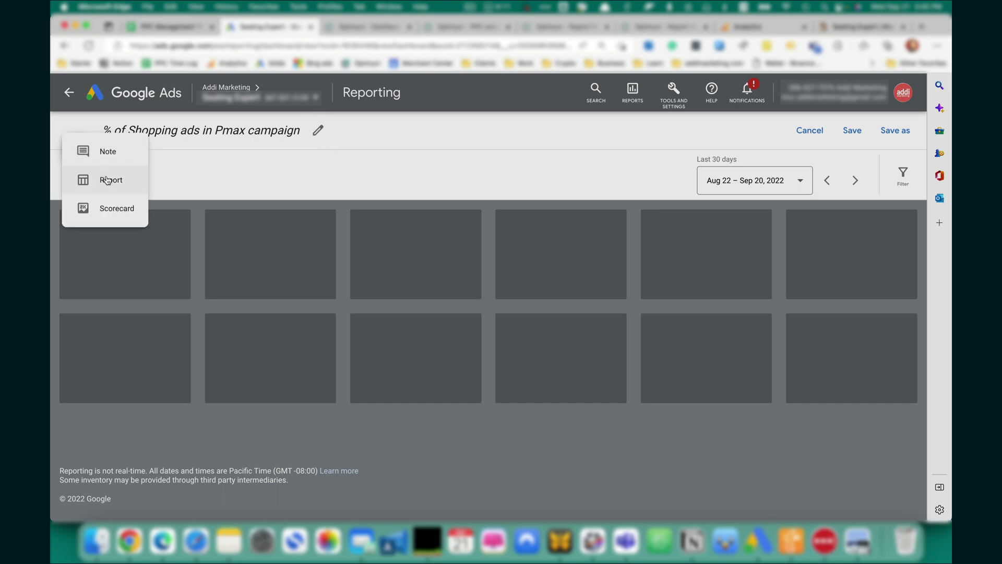
click(106, 180)
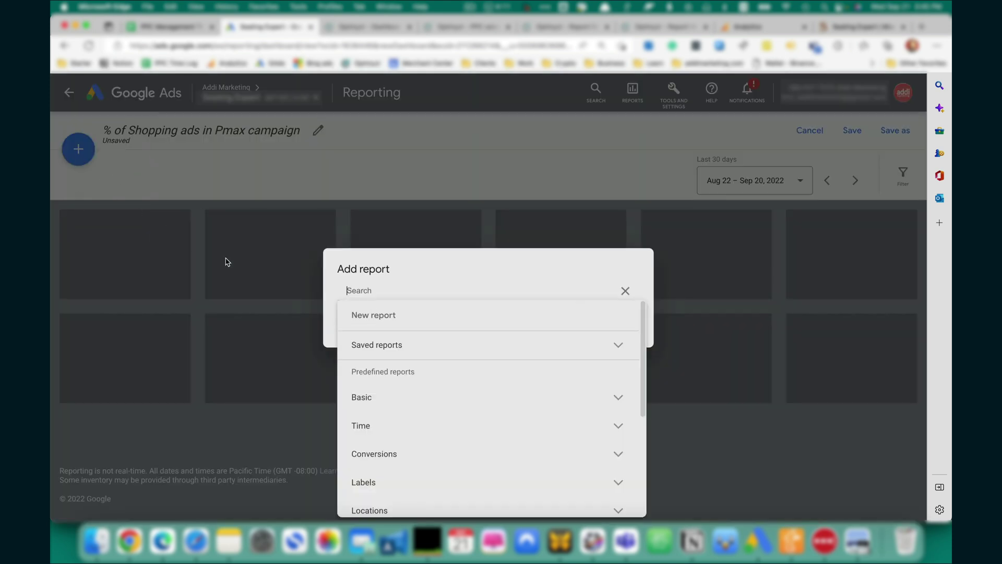
text(campaitn)
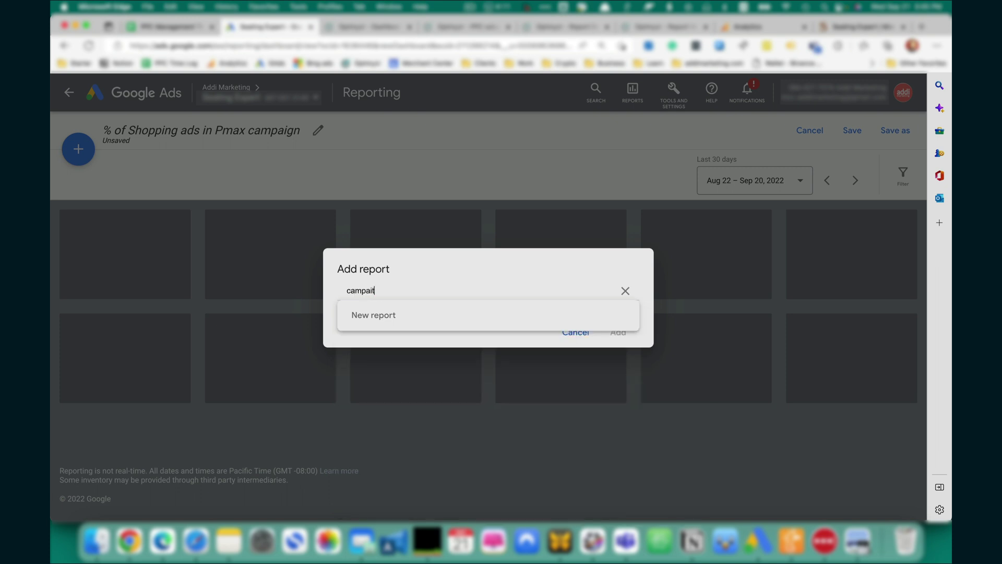
key(BackSpace)
click(412, 396)
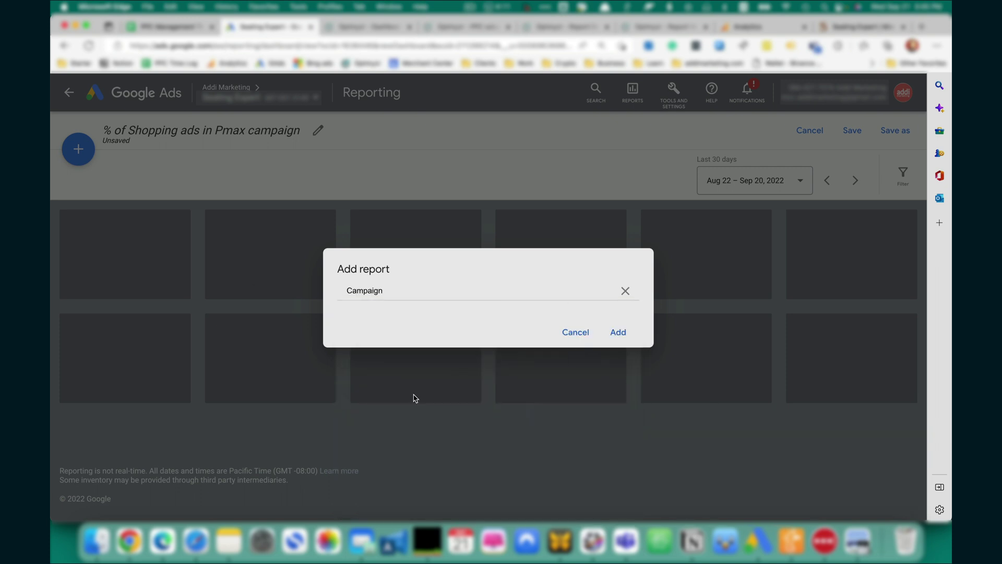
click(621, 335)
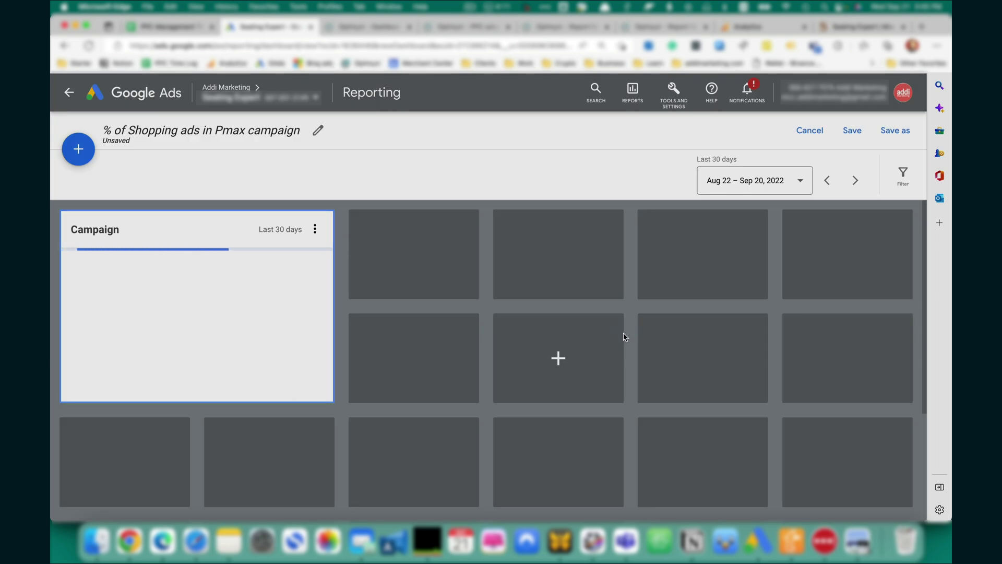
click(331, 398)
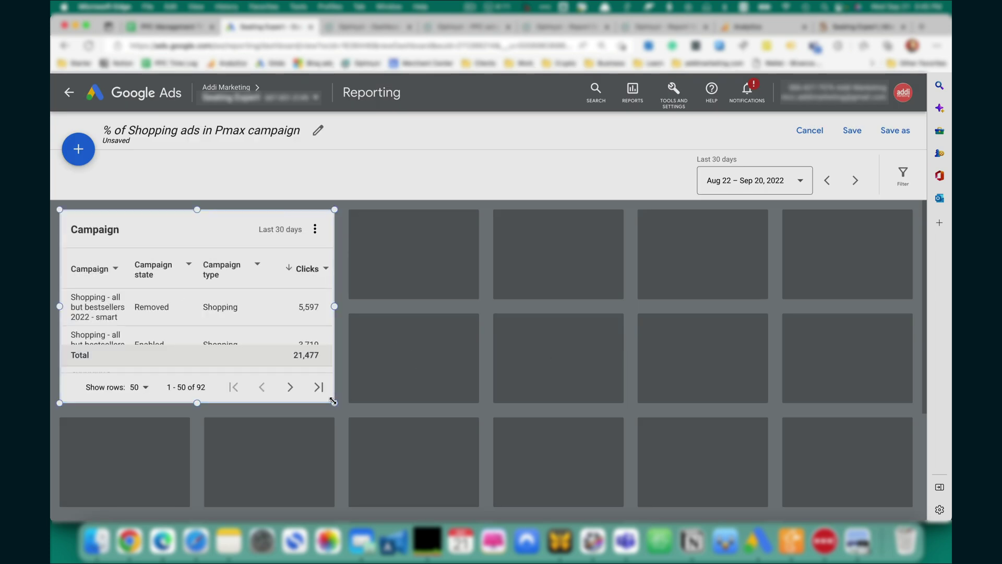
drag(332, 400, 477, 508)
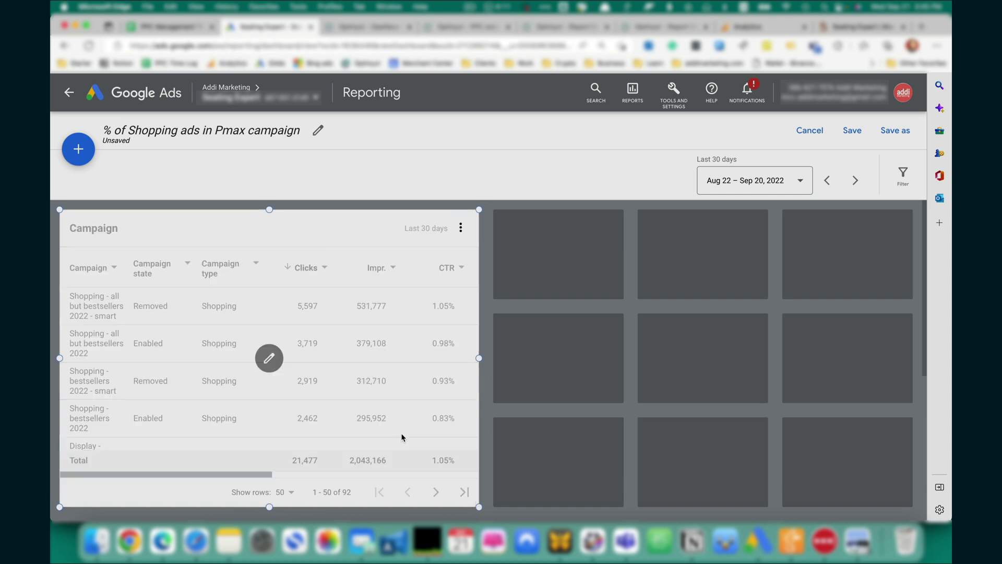
- Remove Campaign state, Impr. and CTR from the Campaign report and move Cost right after Clicks
click(272, 362)
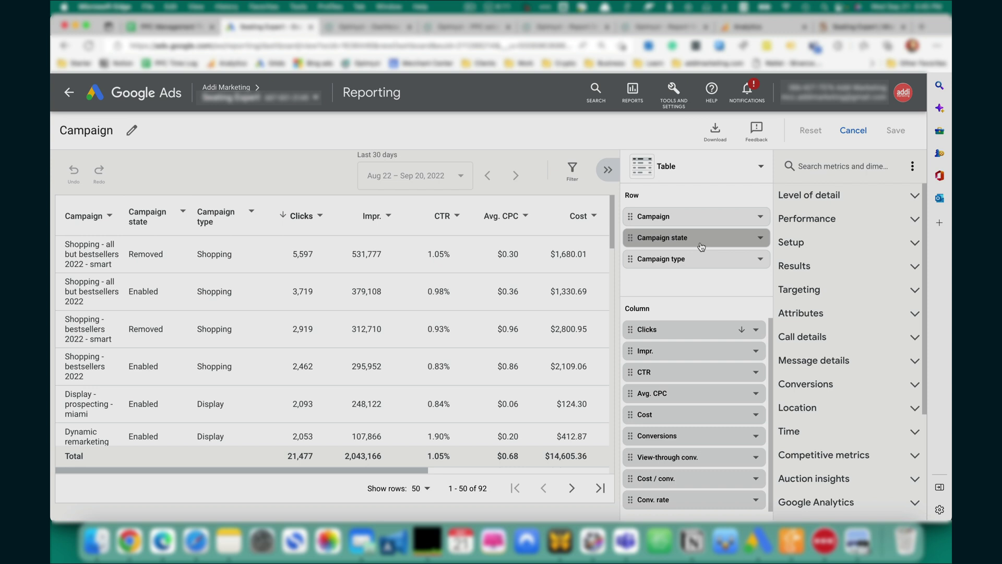
drag(689, 240, 910, 230)
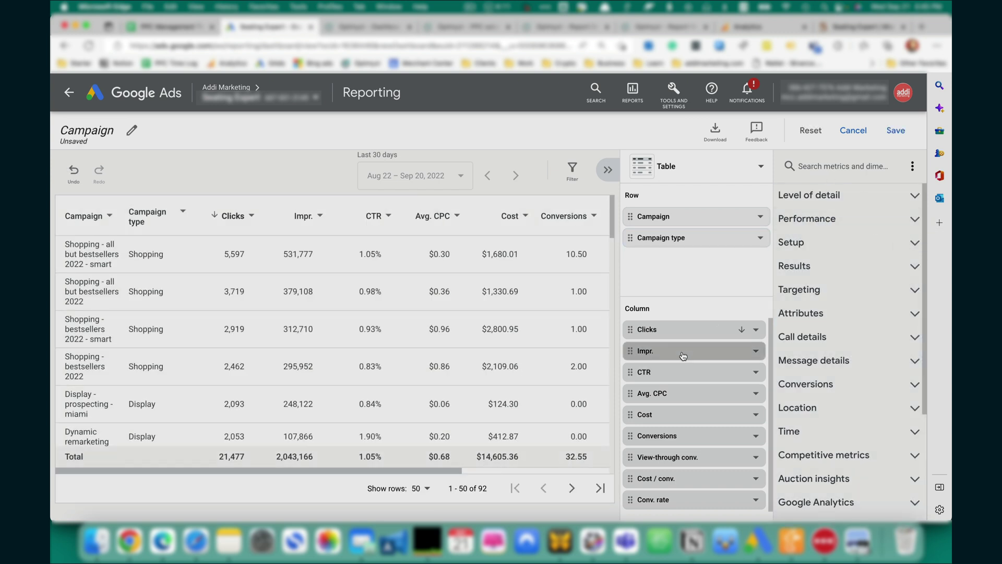
drag(685, 353, 845, 352)
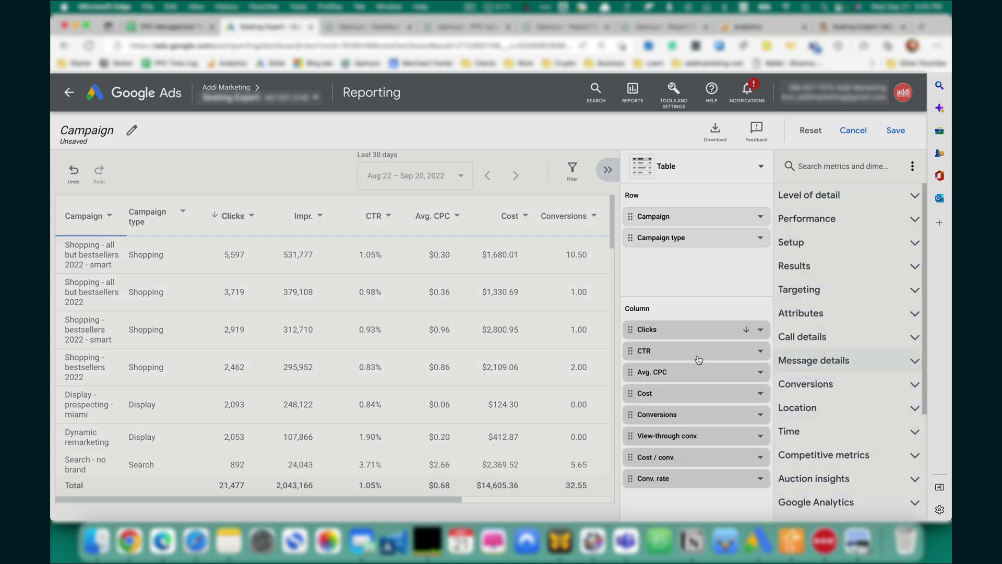
drag(650, 353, 838, 355)
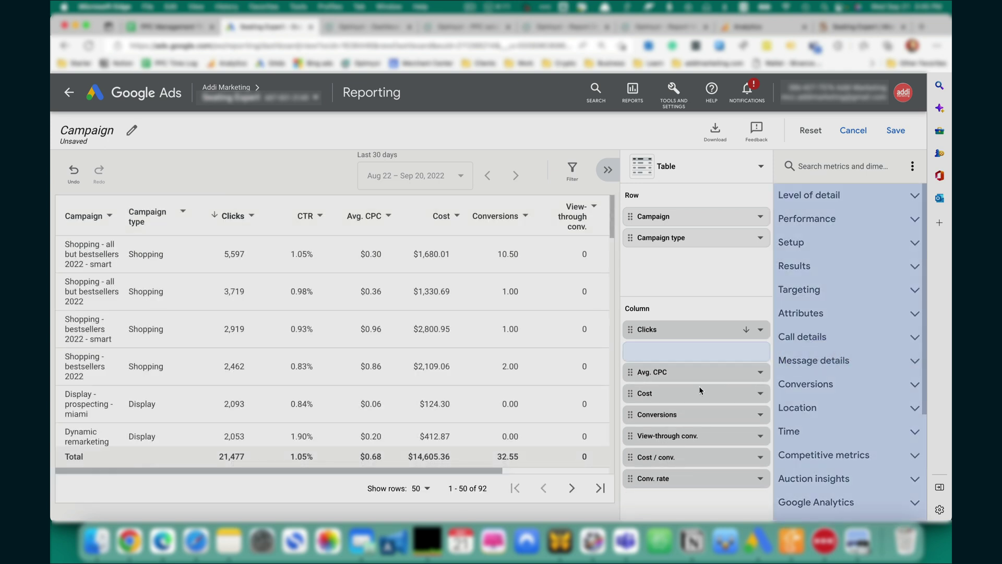
drag(677, 378, 677, 346)
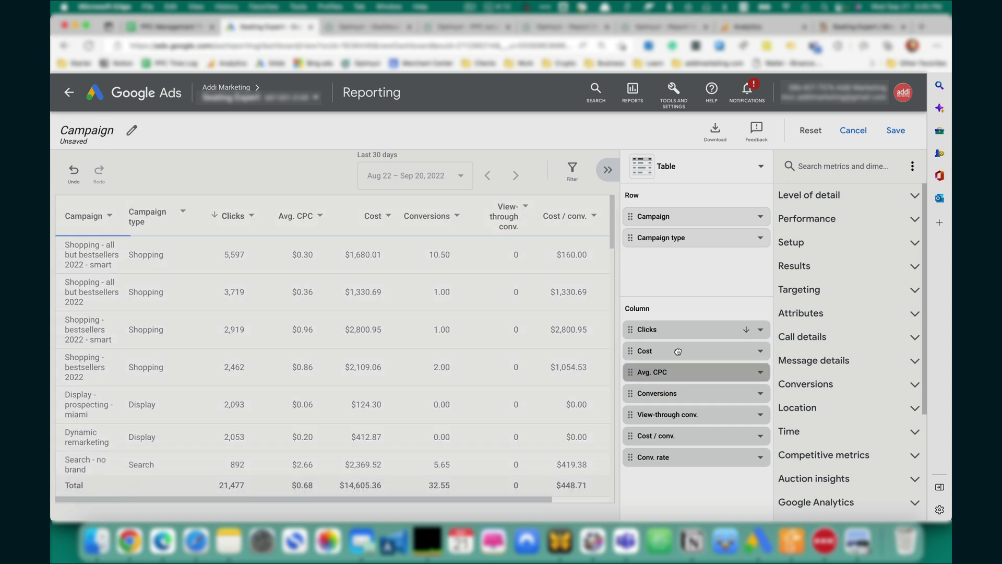
click(895, 130)
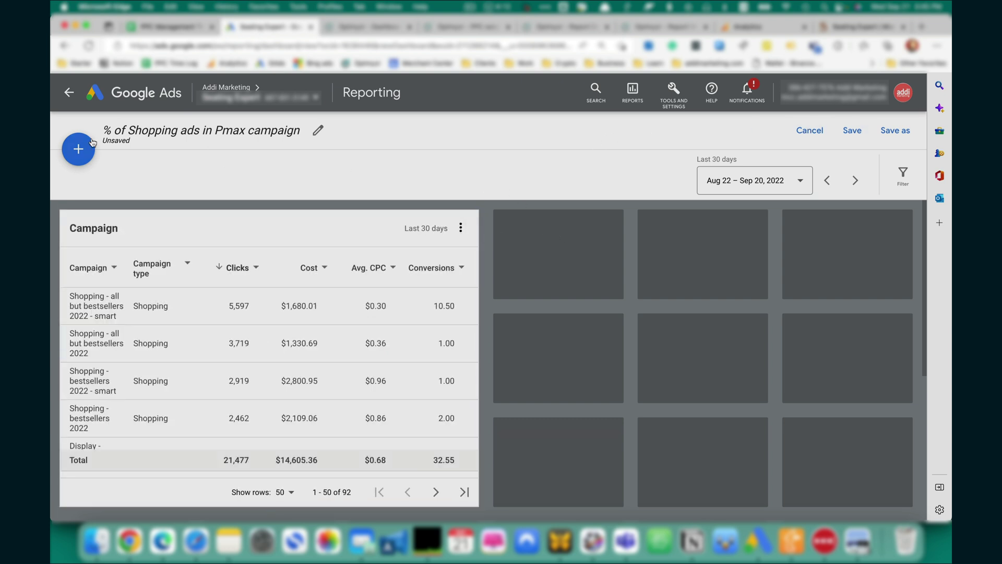
- Add a Shopping - MC ID table card and widen it across the right side
click(78, 149)
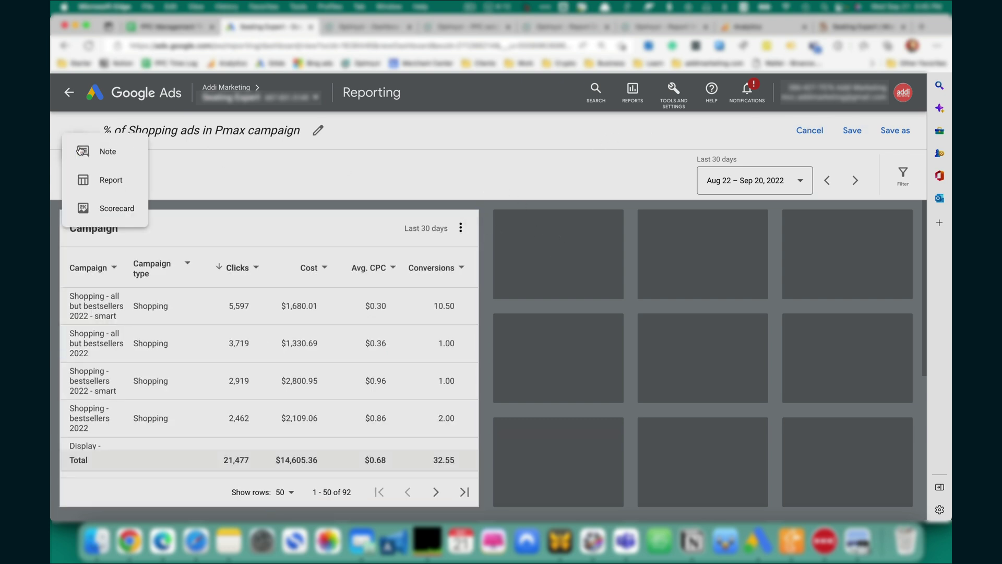
click(105, 180)
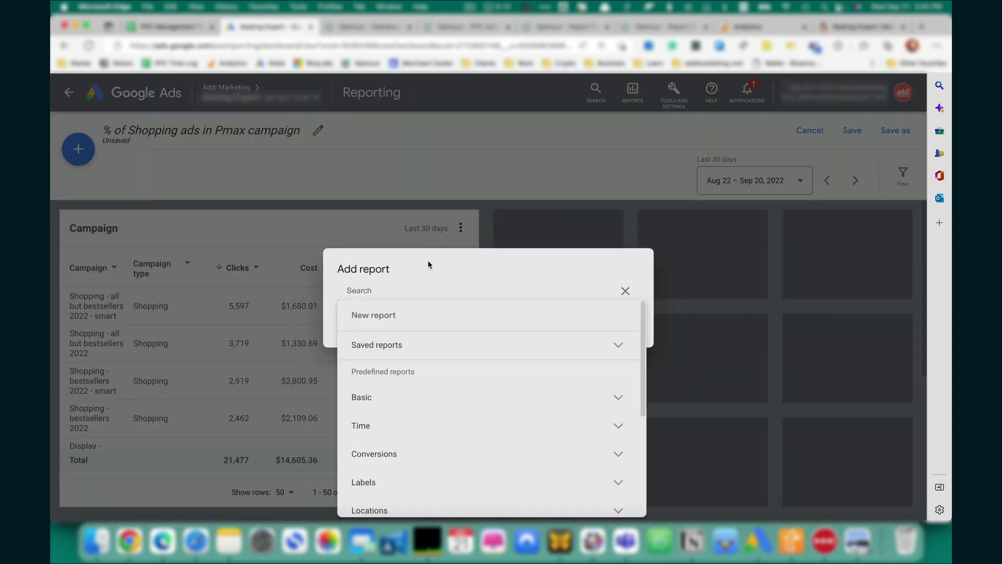
text(mc)
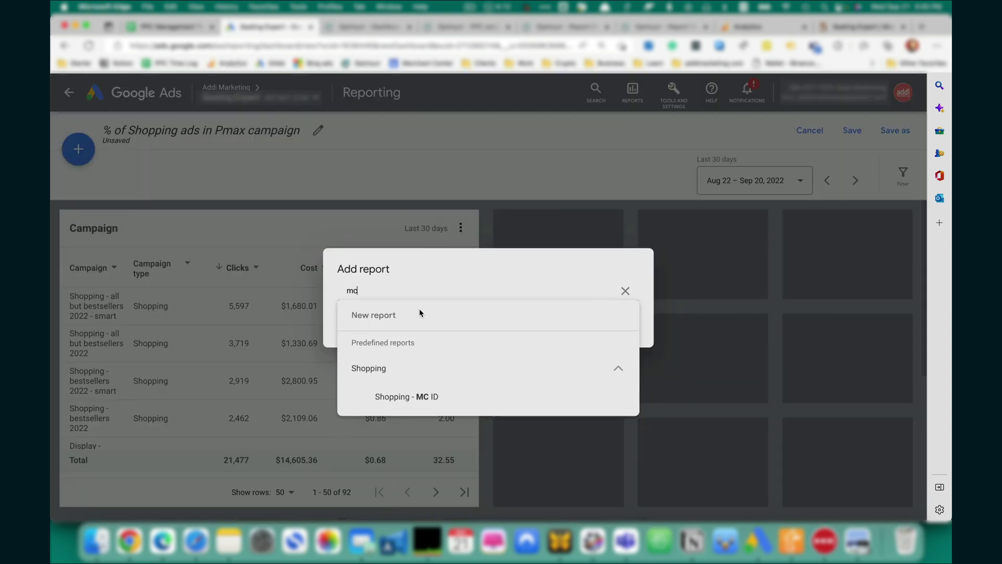
click(417, 397)
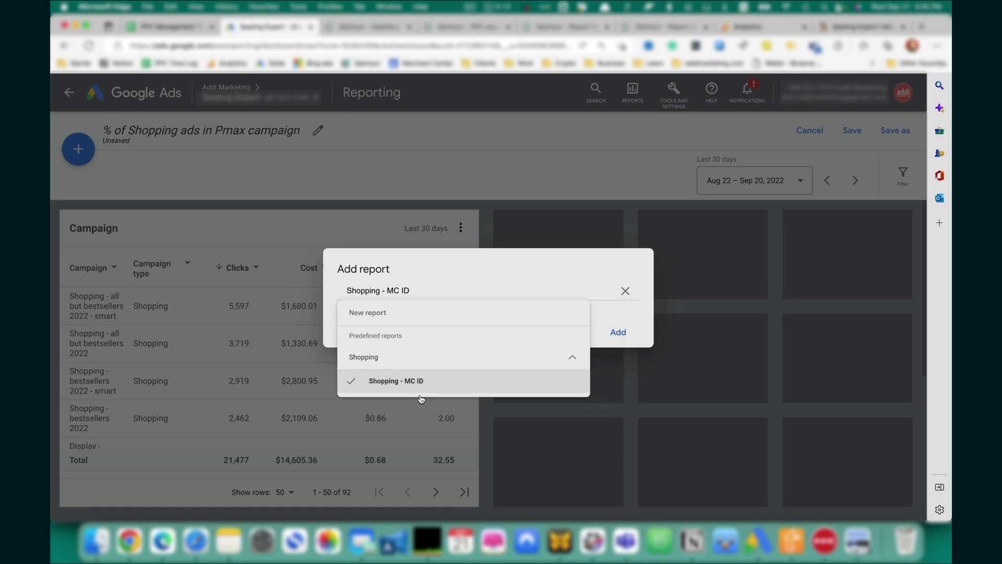
click(622, 334)
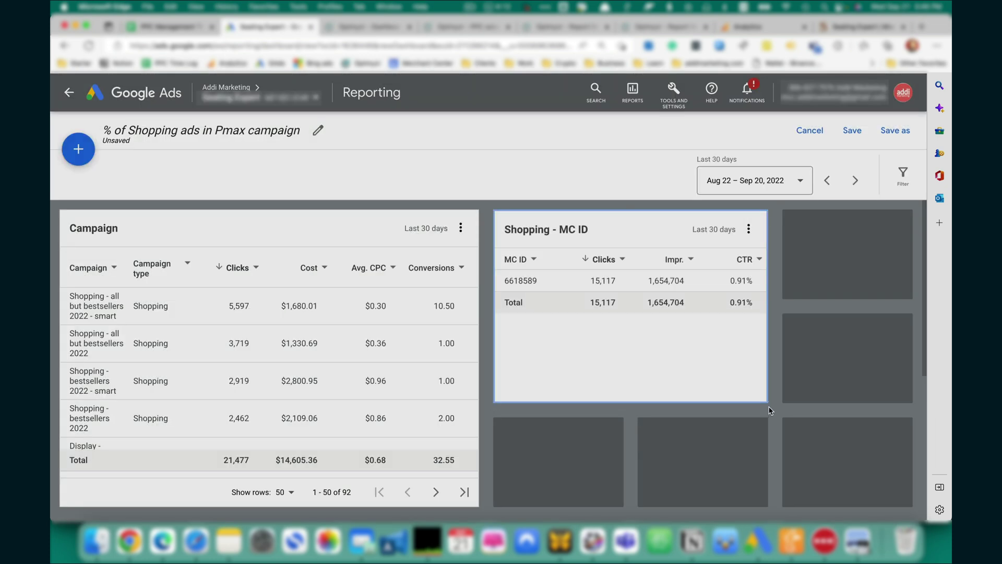
mouse_move(768, 410)
mouse_down()
mouse_move(845, 433)
mouse_move(912, 505)
mouse_up()
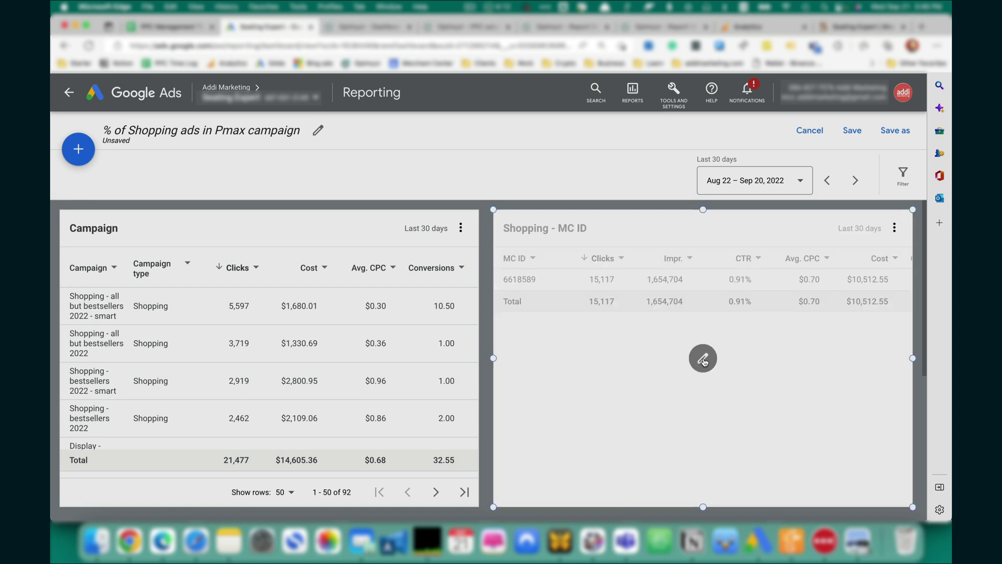
- Move the Cost column right after Clicks in the Shopping - MC ID table
click(703, 359)
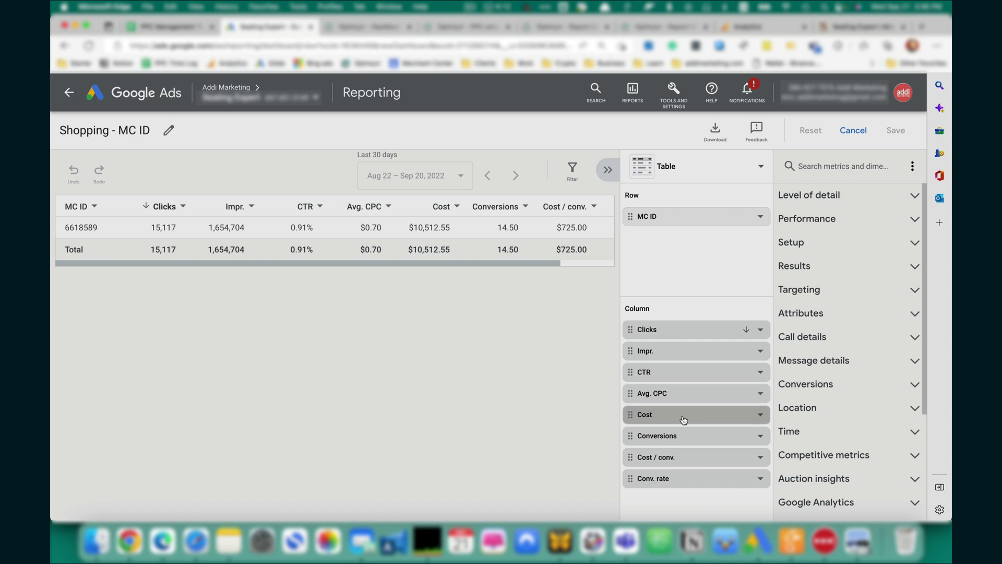
drag(682, 417, 682, 352)
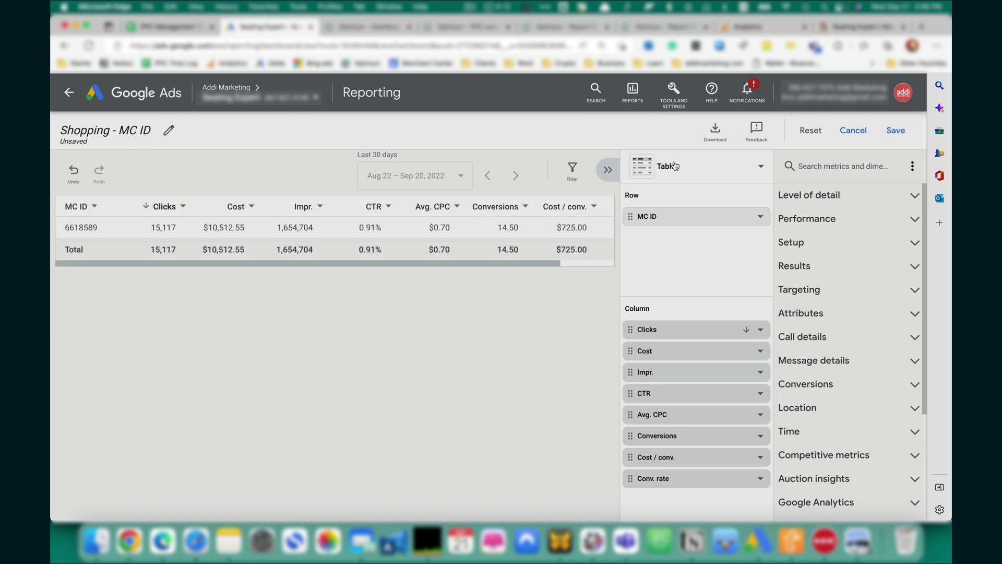
click(895, 131)
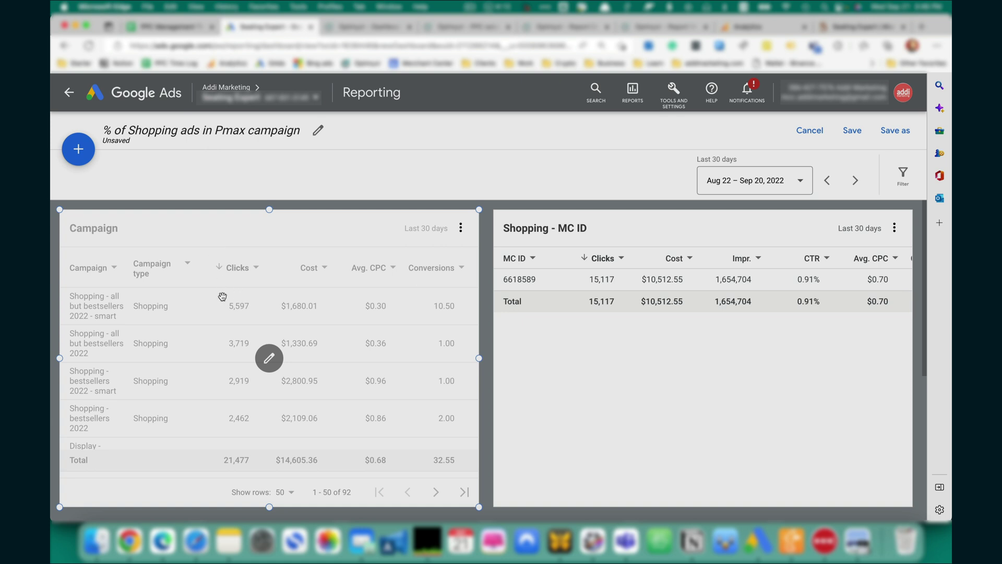
- Filter the Campaign table to Campaign includes 'Pmax - miami' and save the card
click(269, 358)
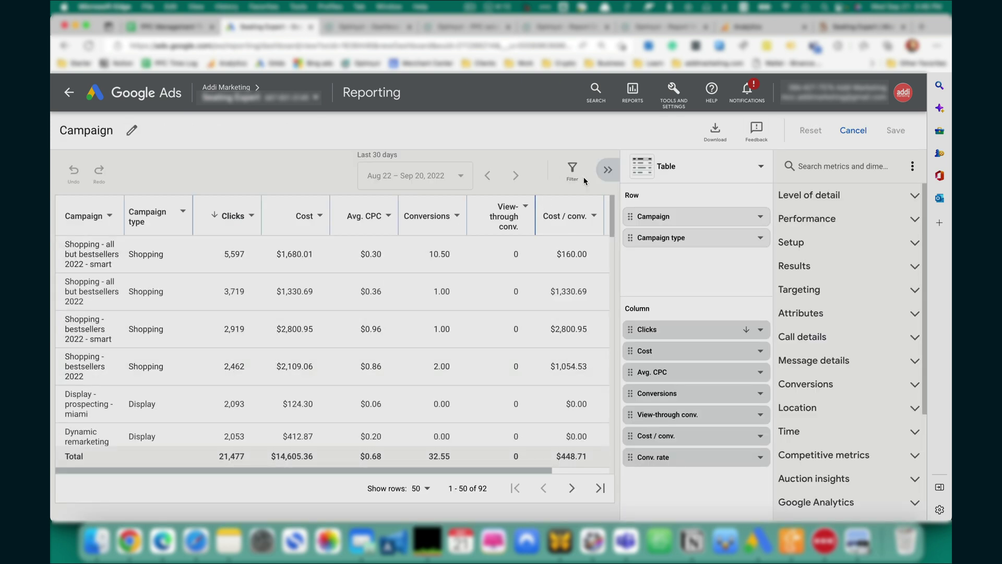
click(576, 174)
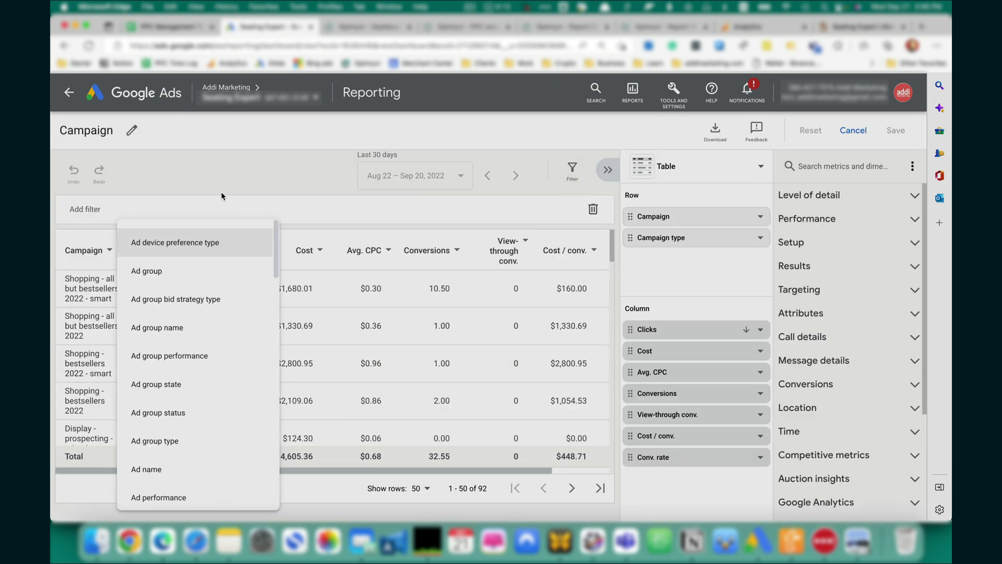
text(campaign)
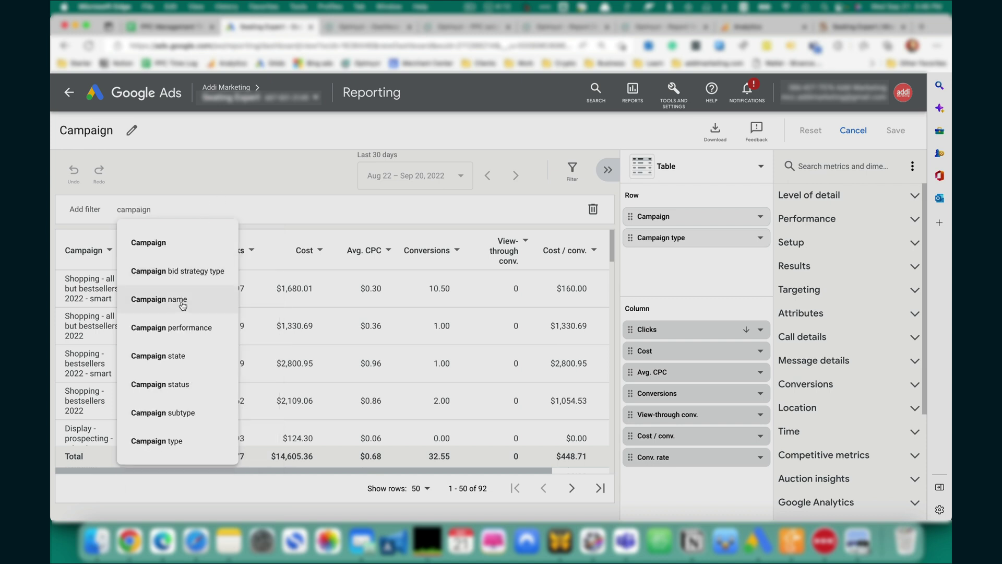
click(170, 250)
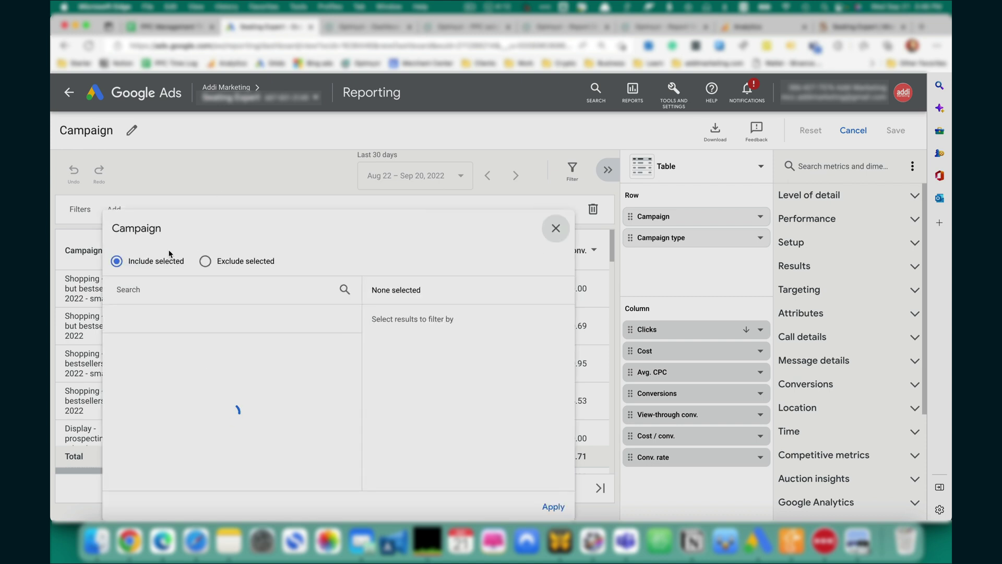
click(178, 293)
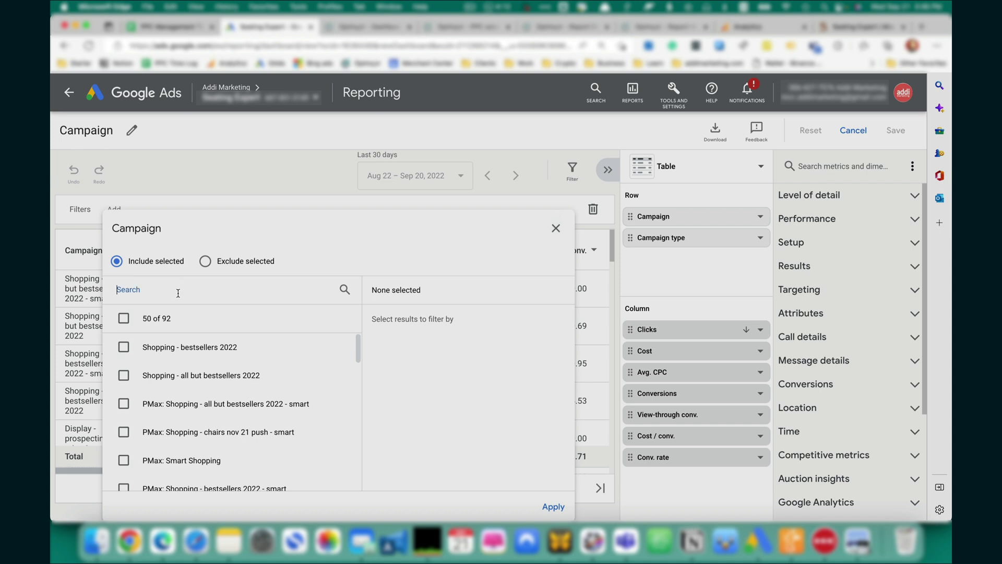
text(pma)
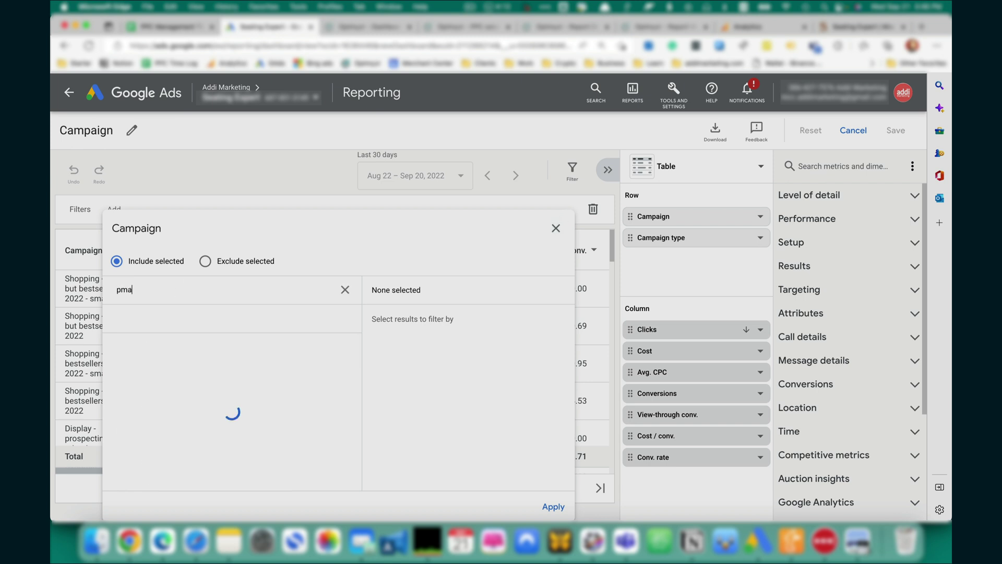
text(x - miami)
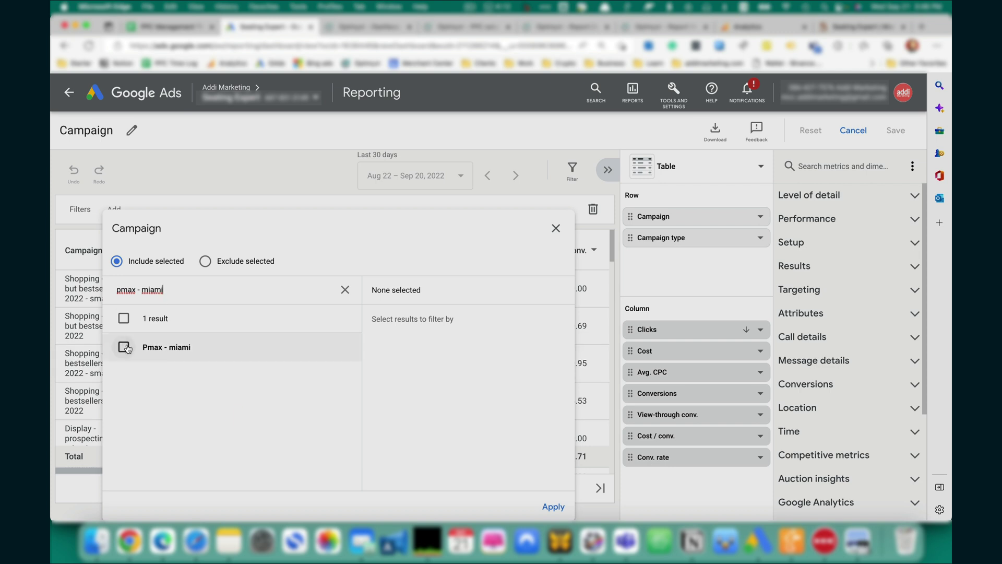
click(125, 347)
click(554, 507)
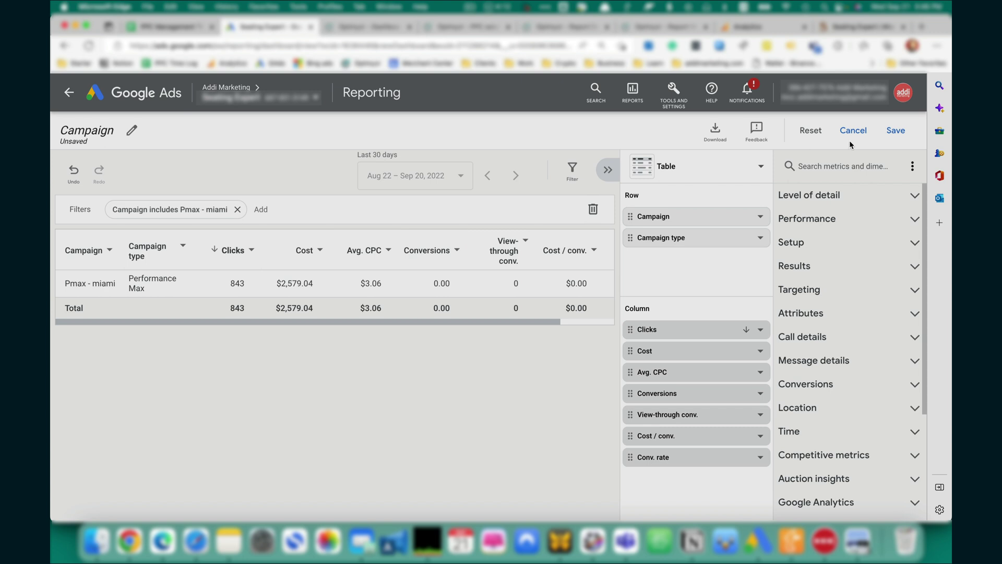
click(896, 130)
- Add a 'Campaign name contains pmax - miami' filter to the Shopping - MC ID table
click(744, 313)
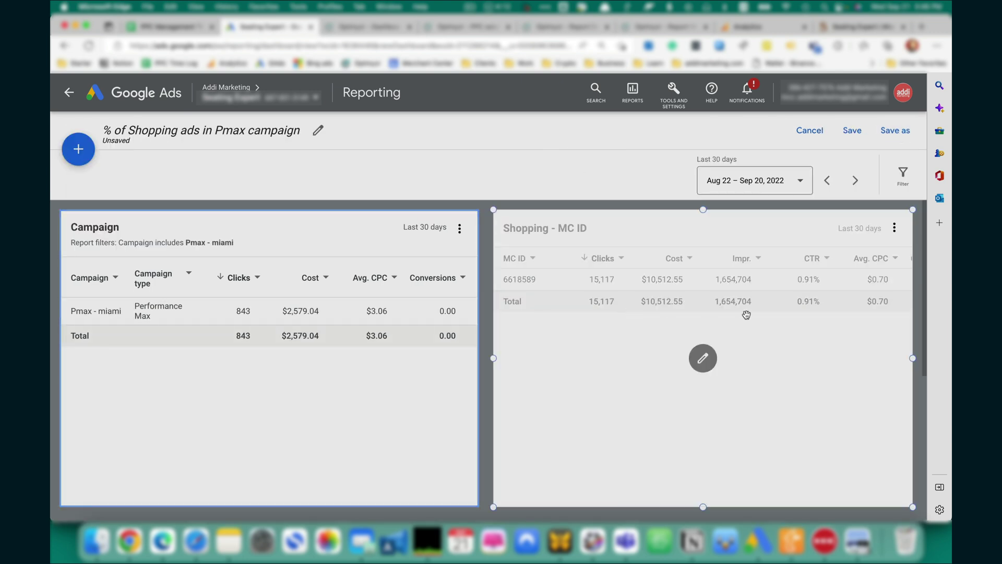
click(710, 359)
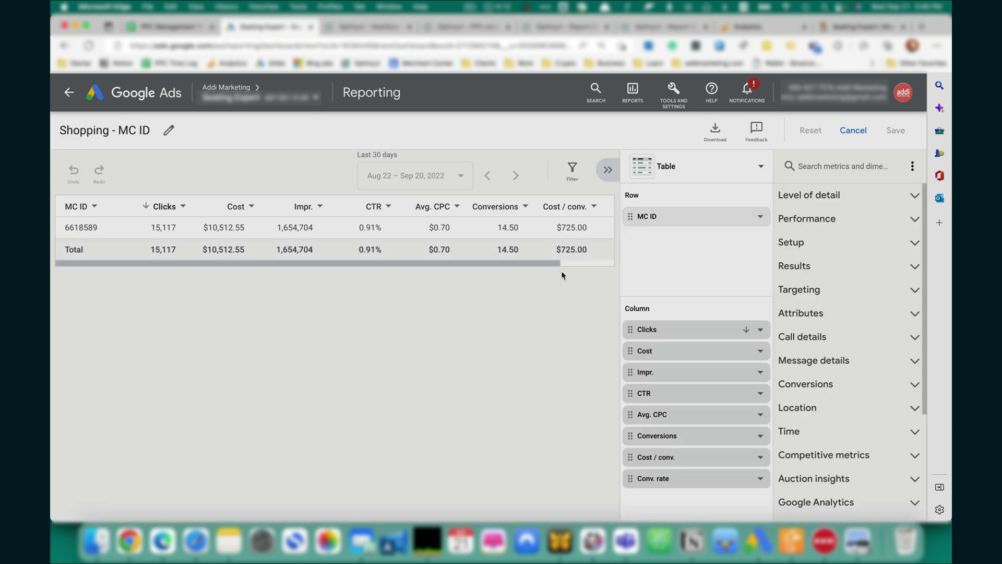
click(574, 169)
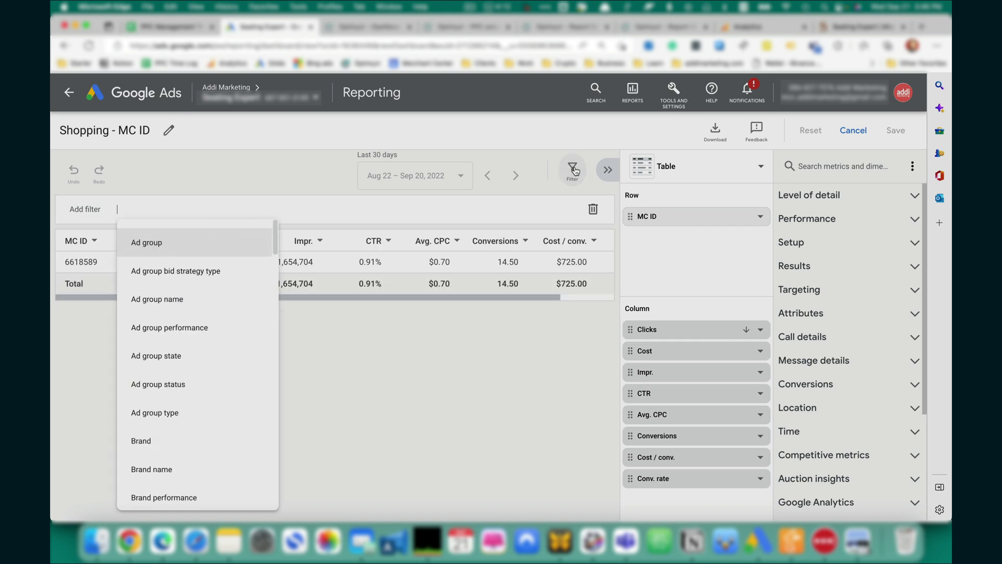
text(camap)
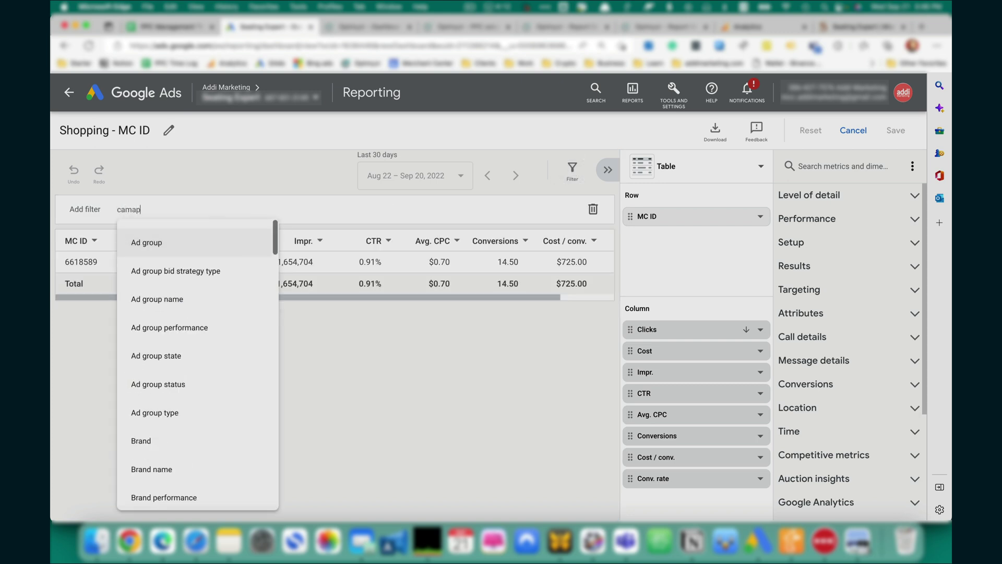
key(BackSpace)
key(BackSpace)
text(paign na)
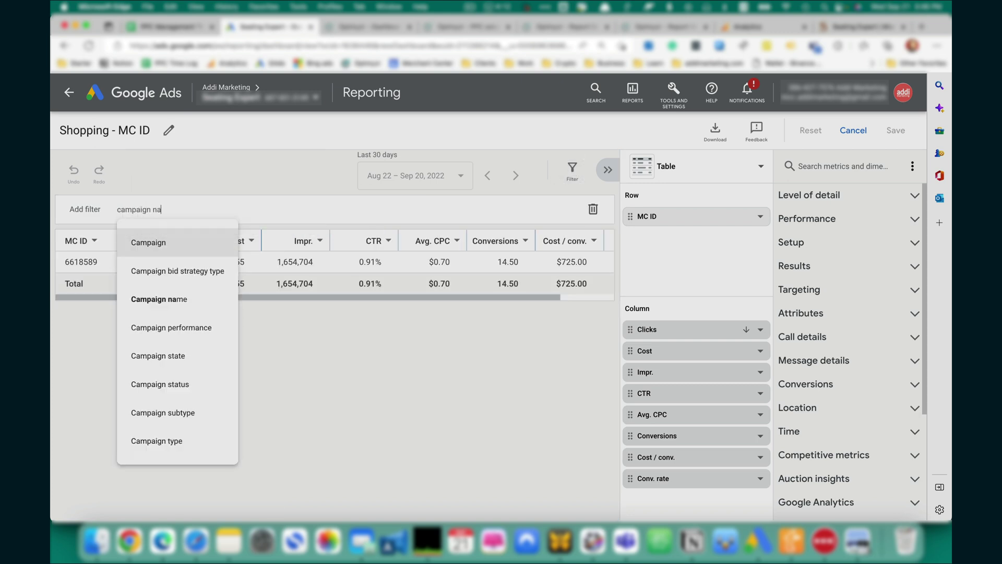
text(me)
click(174, 246)
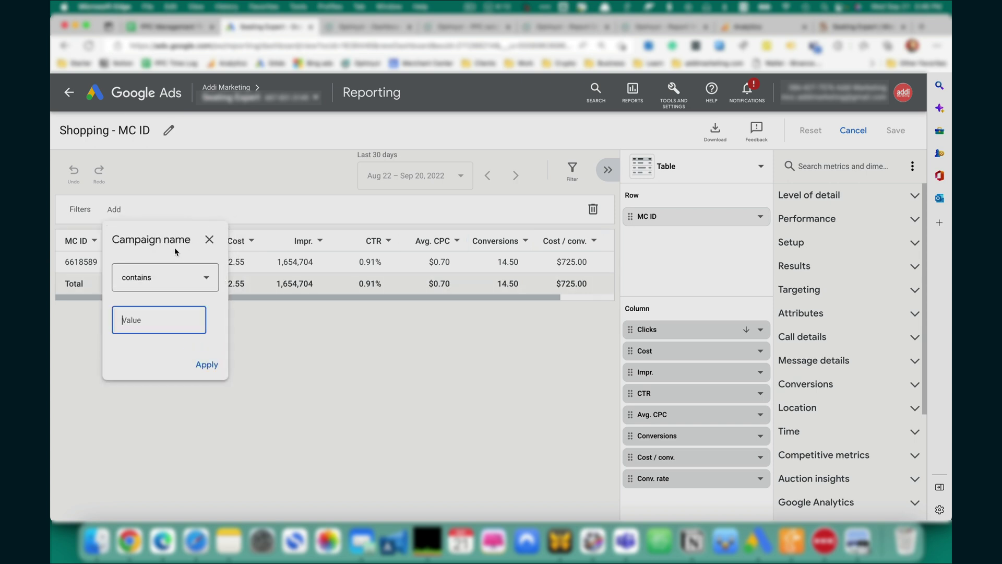
text(pmax - miami)
click(207, 366)
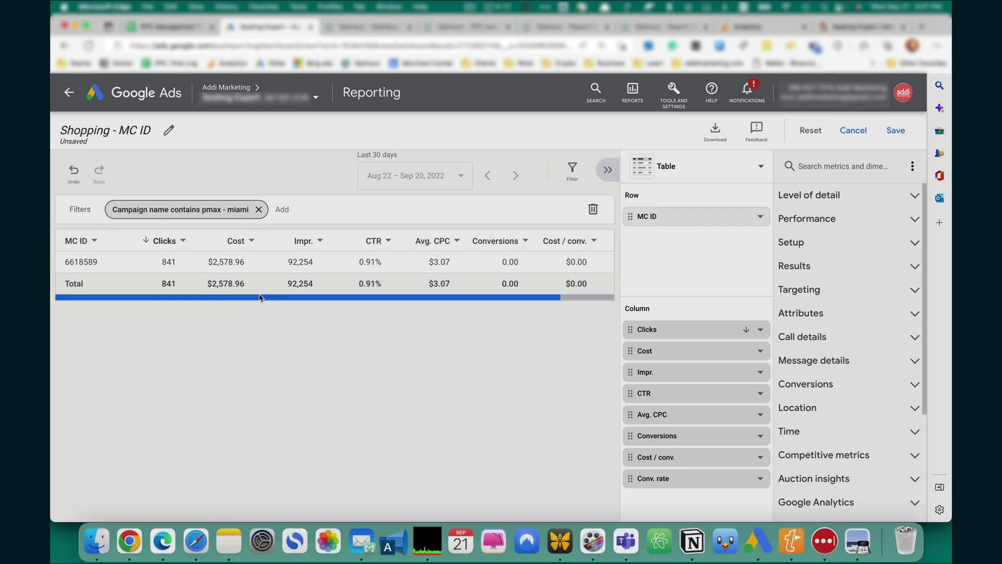
- Save the filtered Shopping - MC ID table back to the dashboard
click(895, 131)
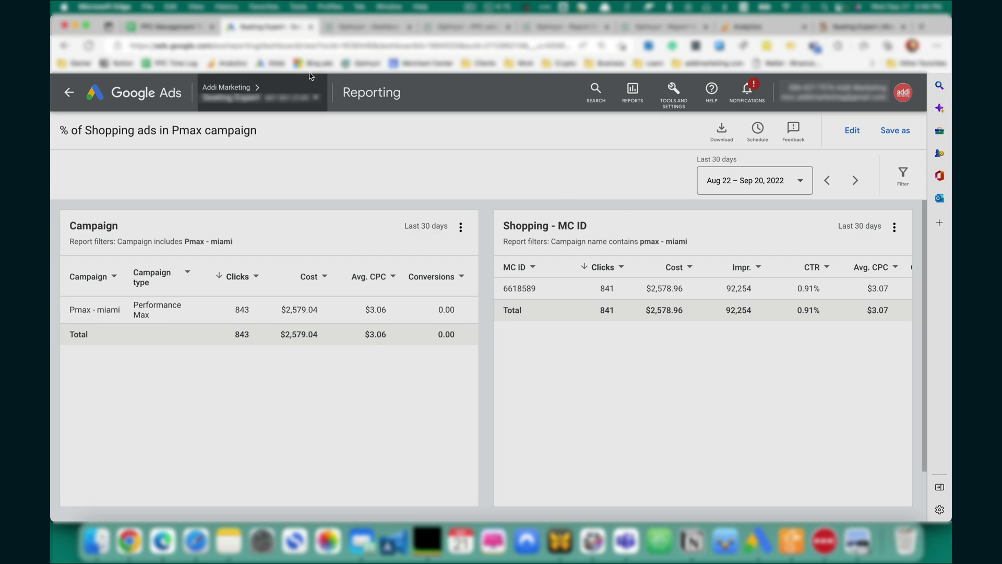
- Open the Pmax - miami campaign from the Performance Max campaigns overview
click(68, 92)
click(68, 92)
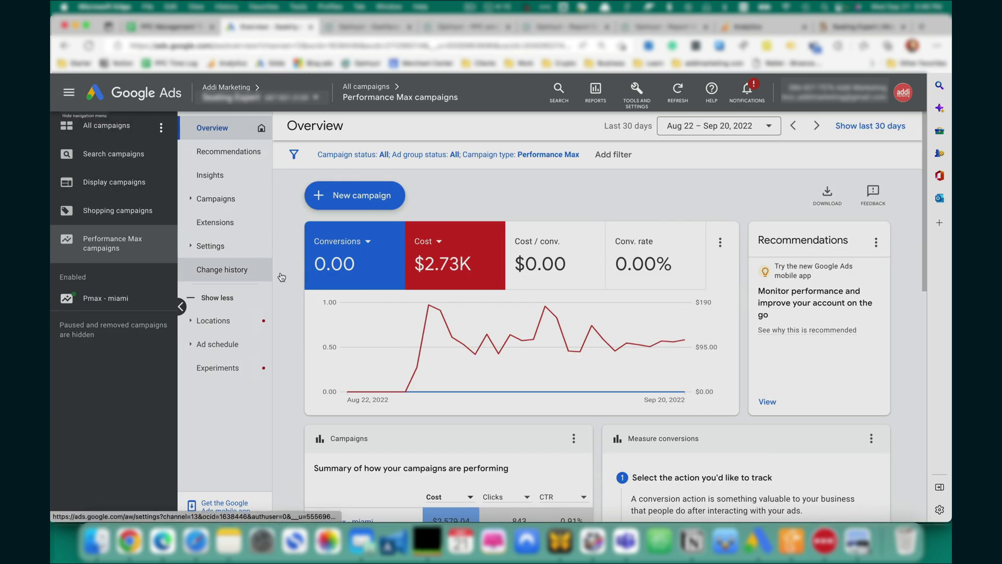
click(105, 298)
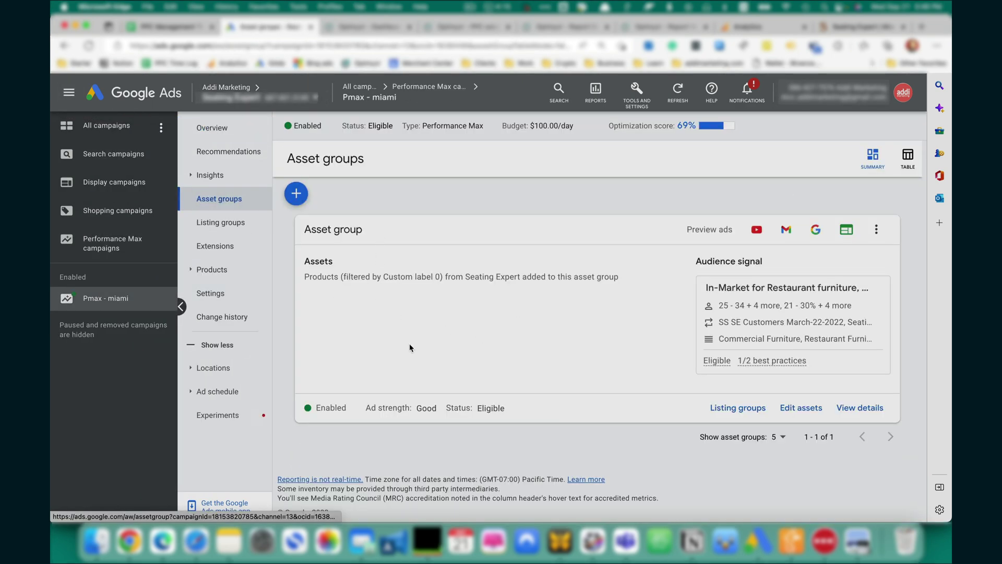